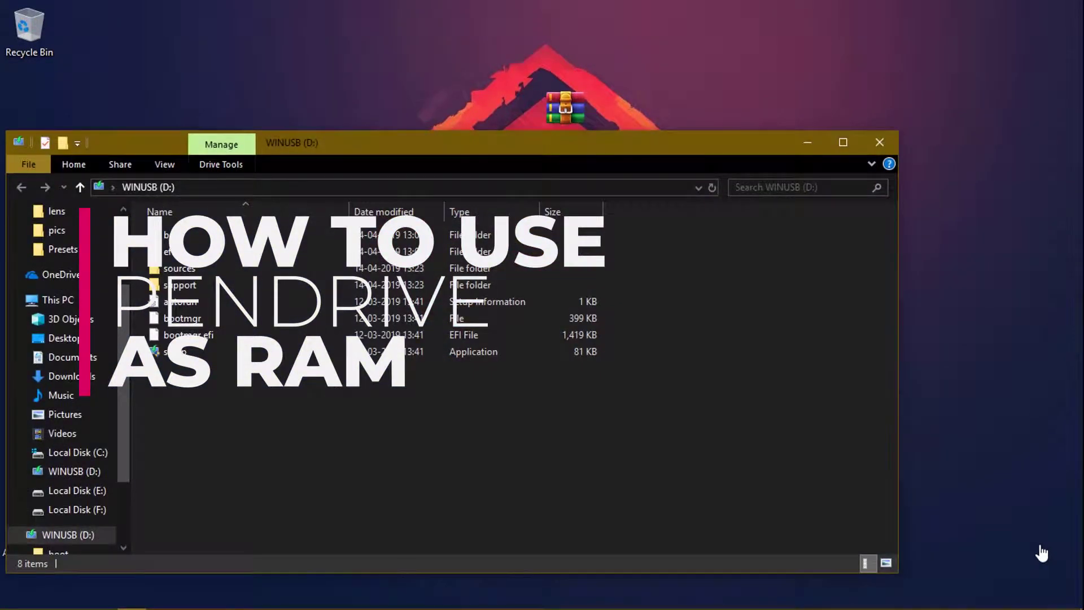
# Maximize Explorer and quick-format WINUSB (D:) as NTFS from This PC, acknowledging Format Complete.
pyautogui.click(851, 148)
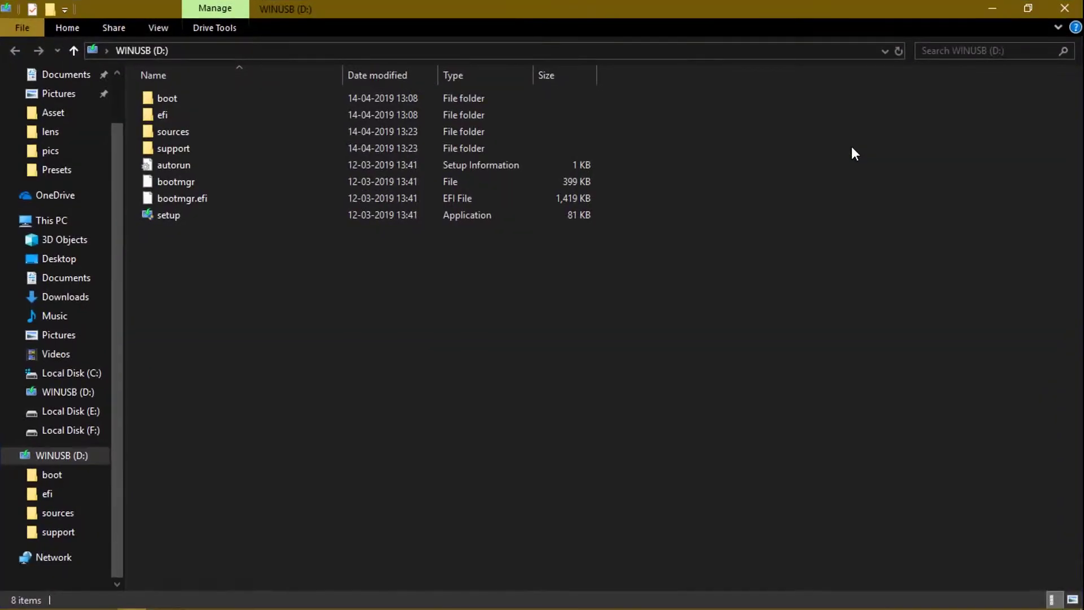
pyautogui.click(61, 219)
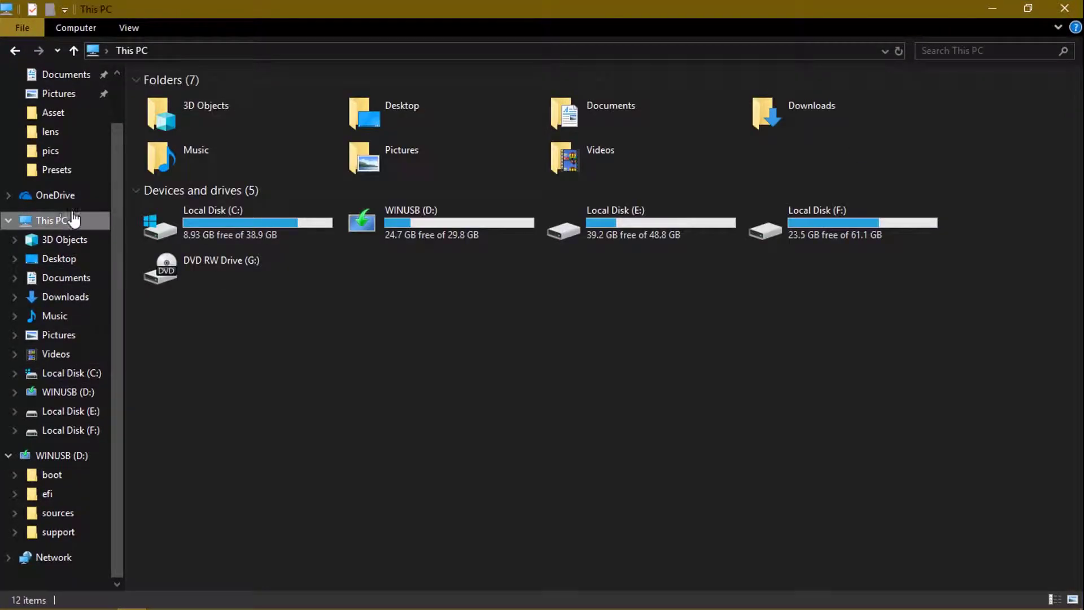
pyautogui.click(408, 228)
pyautogui.rightClick(407, 227)
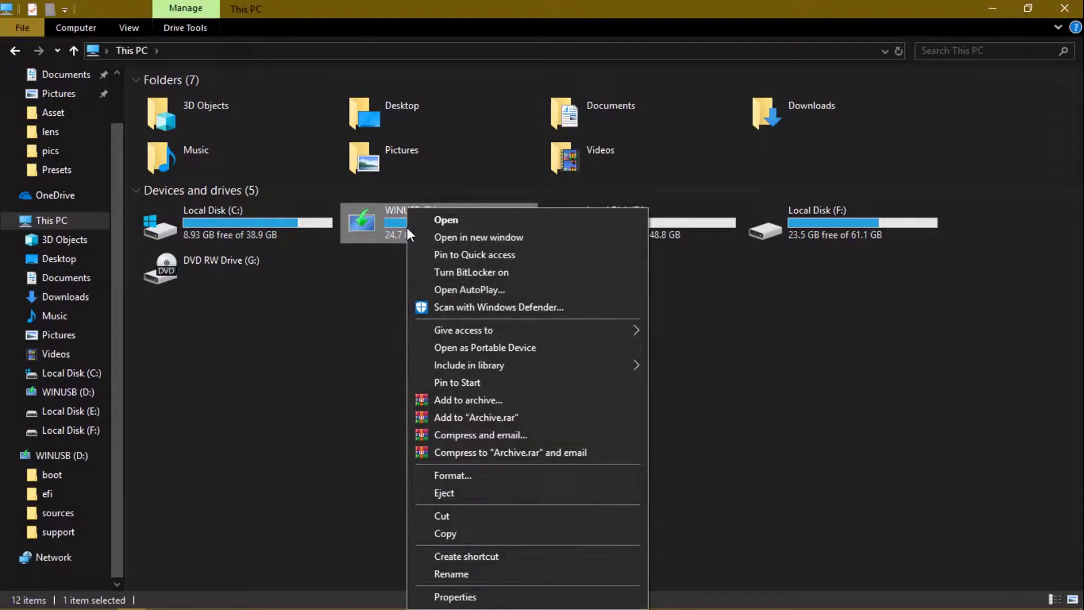
pyautogui.click(457, 475)
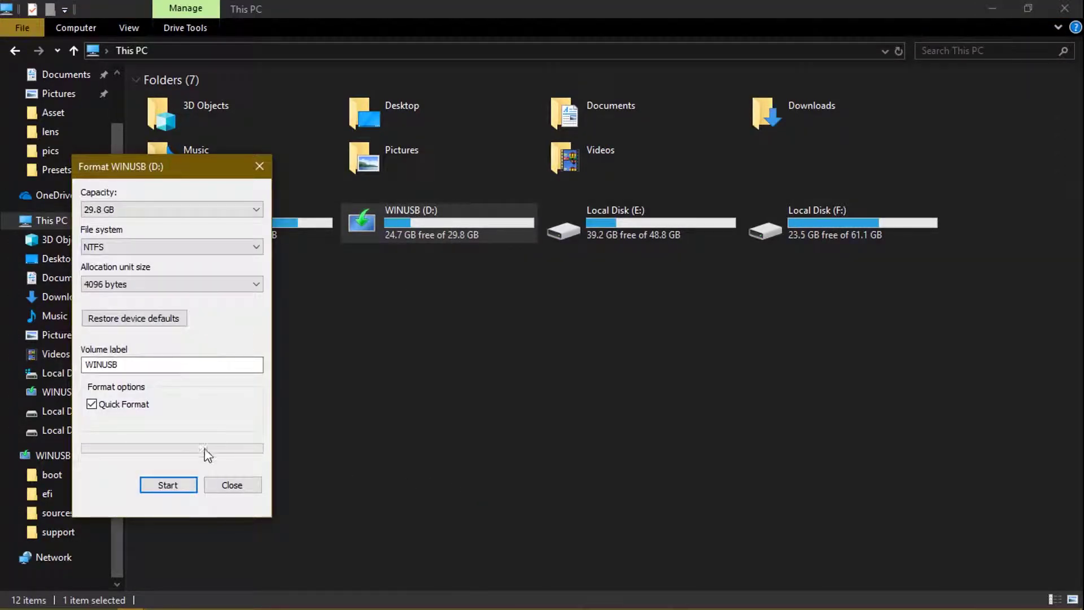
pyautogui.click(167, 483)
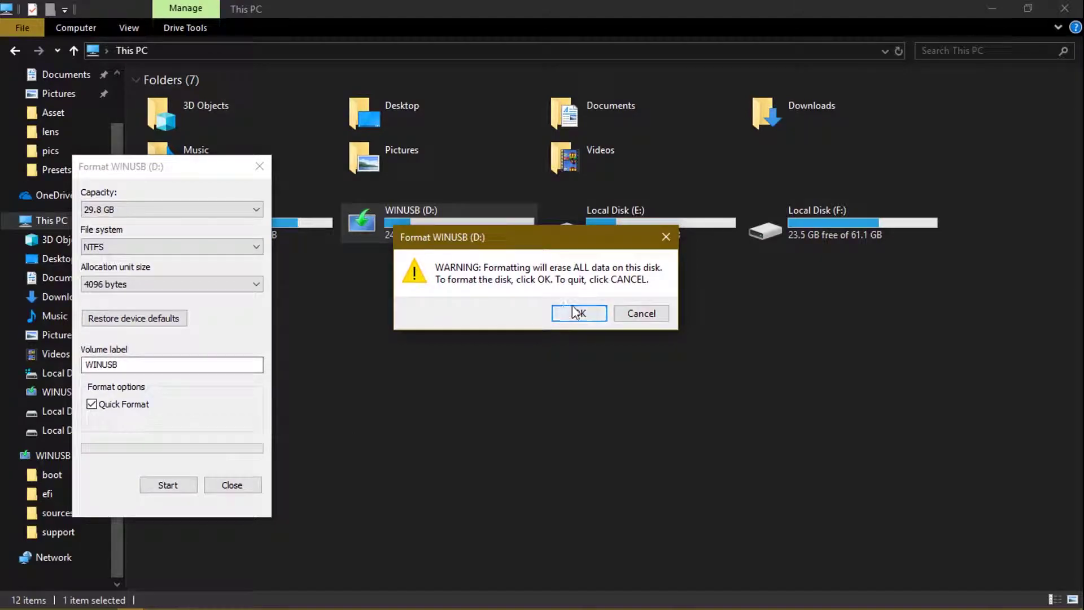
pyautogui.click(575, 310)
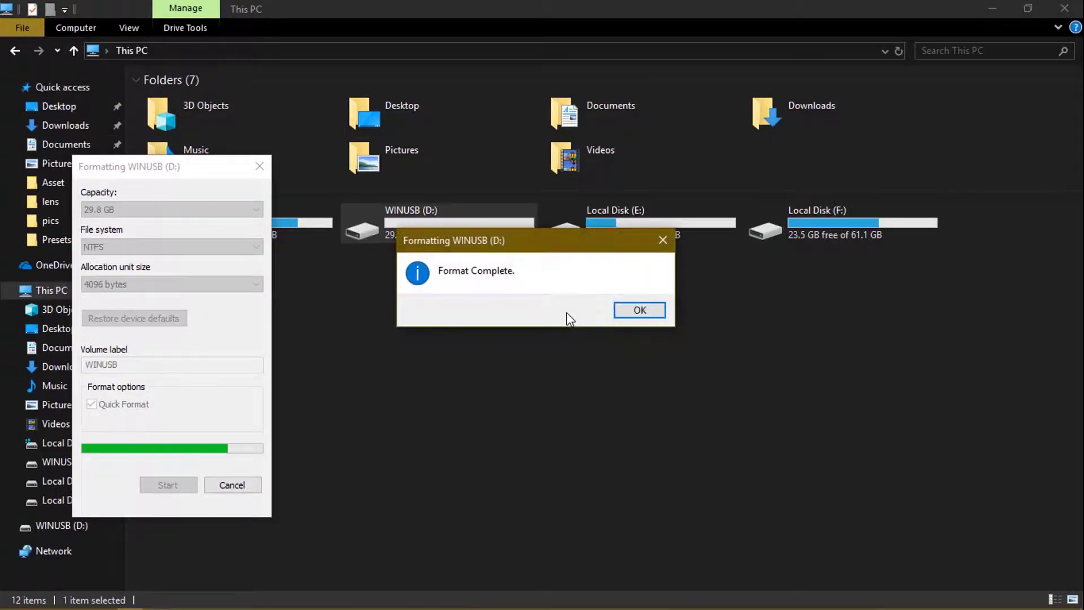
pyautogui.click(621, 310)
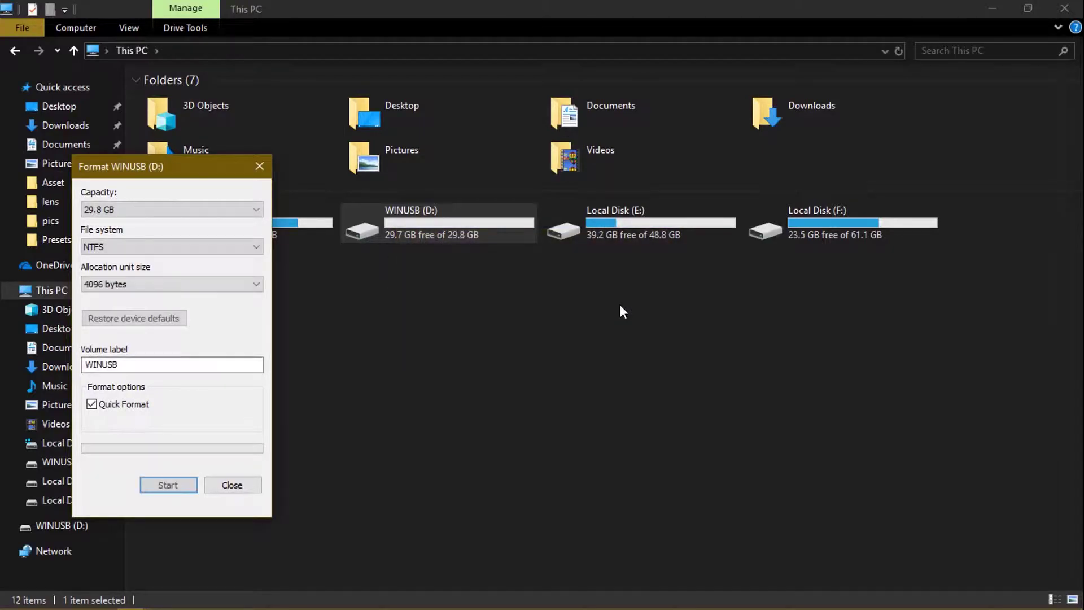
pyautogui.click(237, 484)
# Confirm WINUSB (D:) is empty, then open the drive's Properties window.
pyautogui.doubleClick(409, 223)
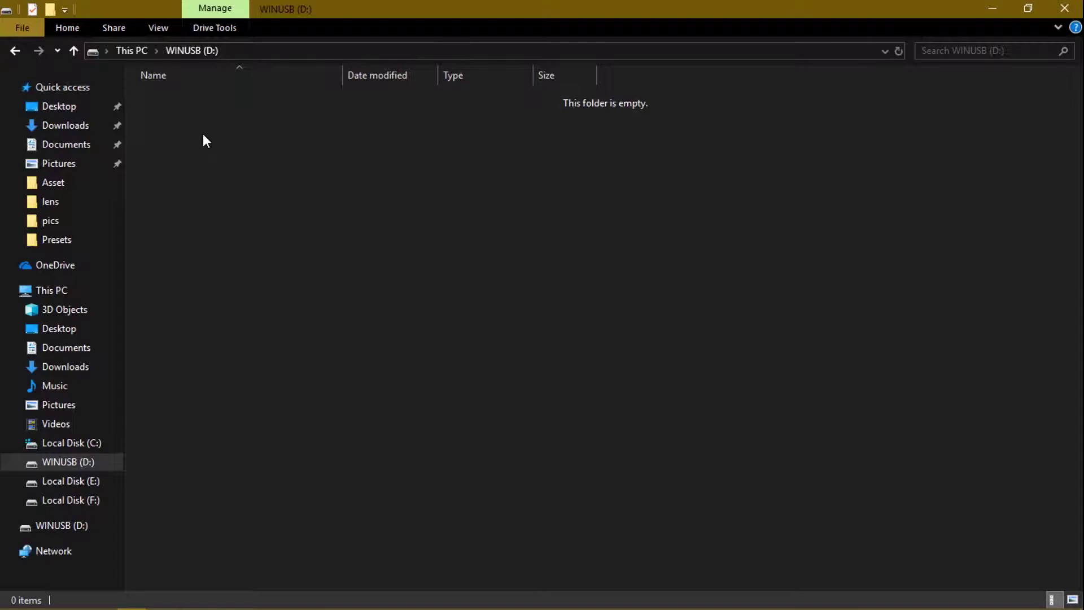
pyautogui.click(18, 55)
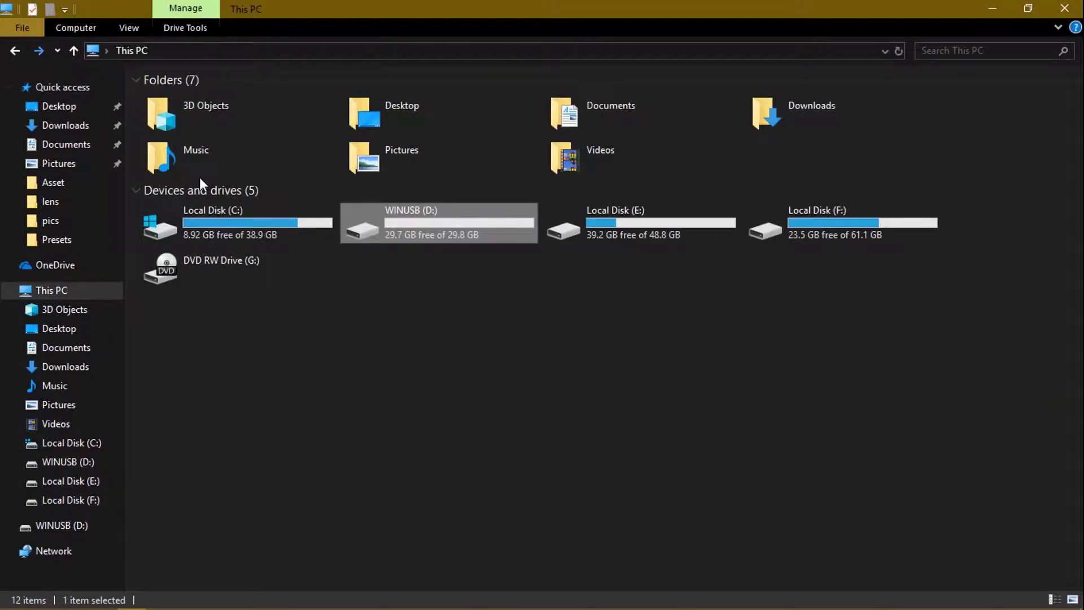
pyautogui.rightClick(414, 228)
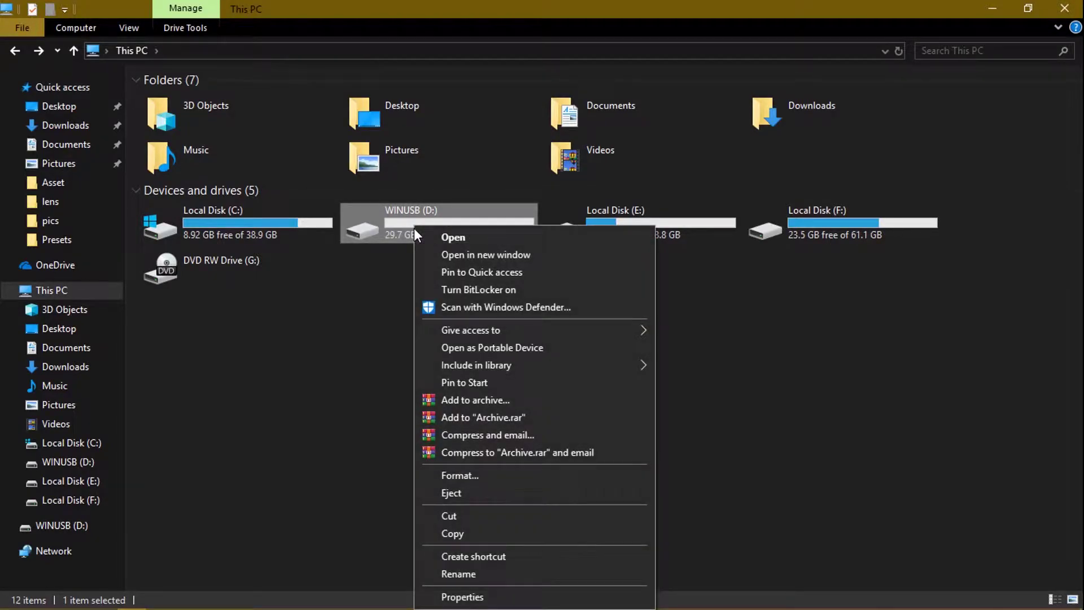
pyautogui.click(452, 597)
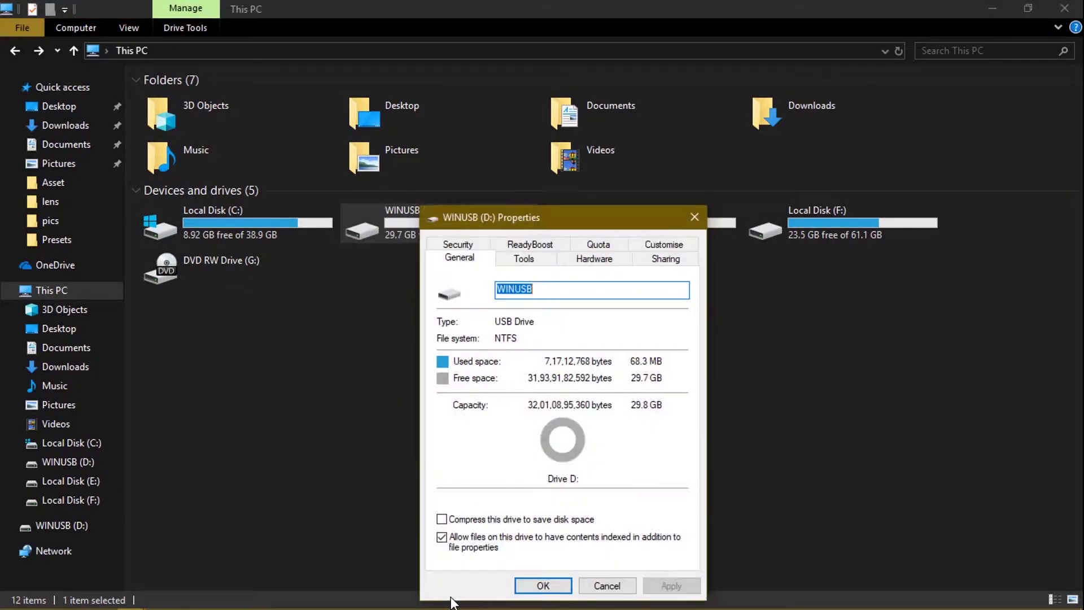
pyautogui.moveTo(511, 210); pyautogui.dragTo(486, 156)
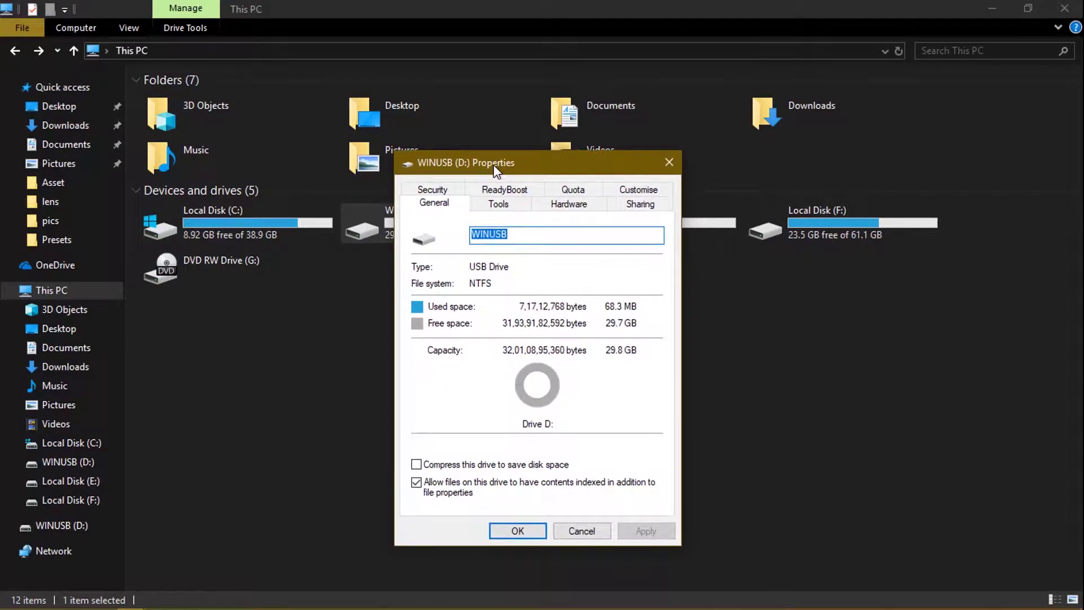
# Enable ReadyBoost on WINUSB (D:) with 'Use this device', then apply and close Properties.
pyautogui.click(522, 191)
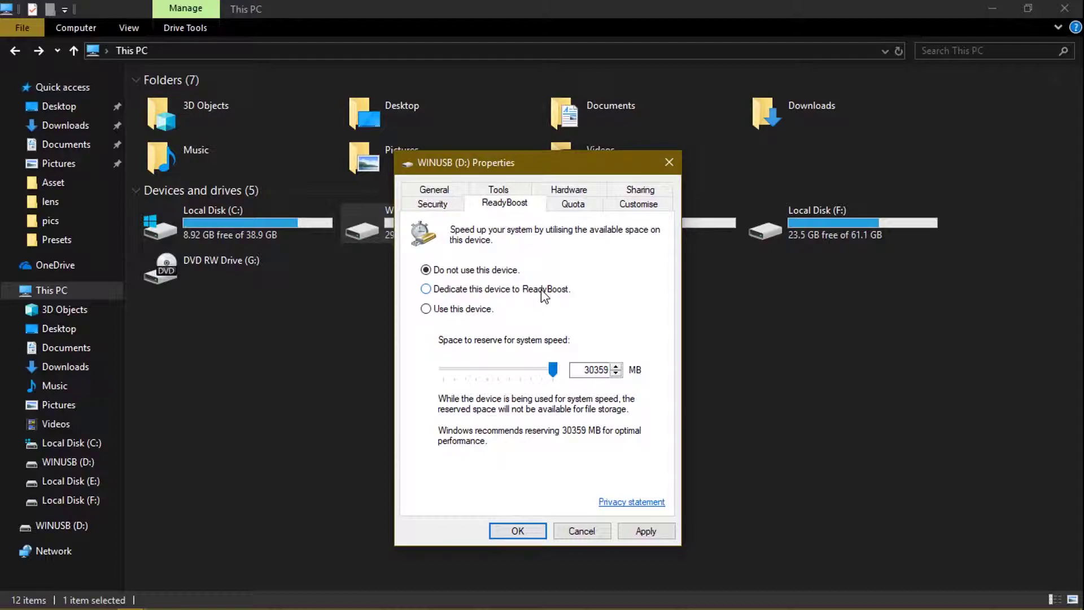
pyautogui.click(482, 309)
pyautogui.click(642, 536)
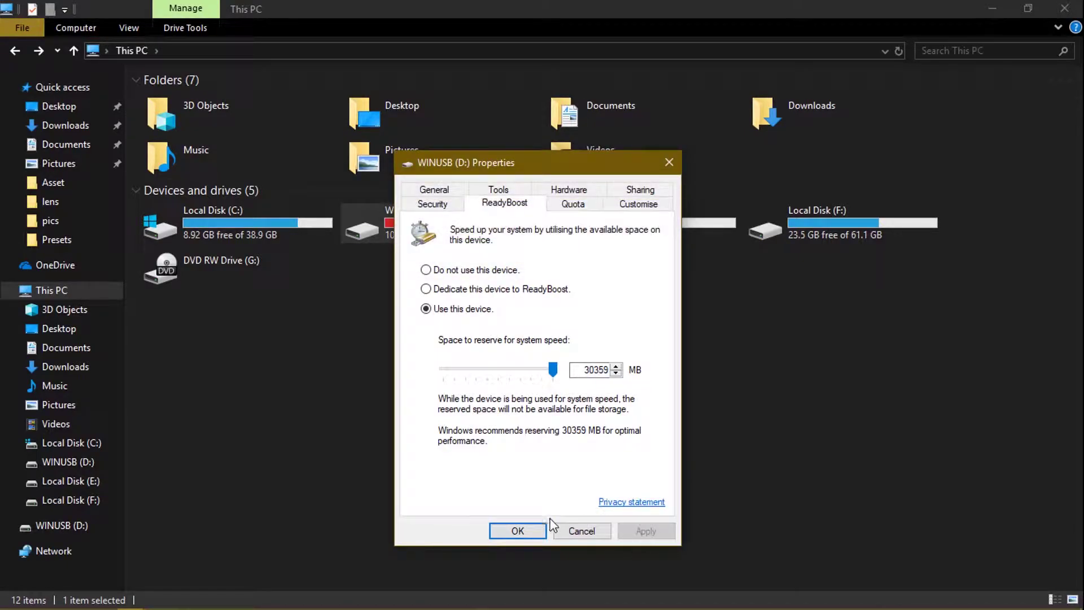
pyautogui.click(517, 531)
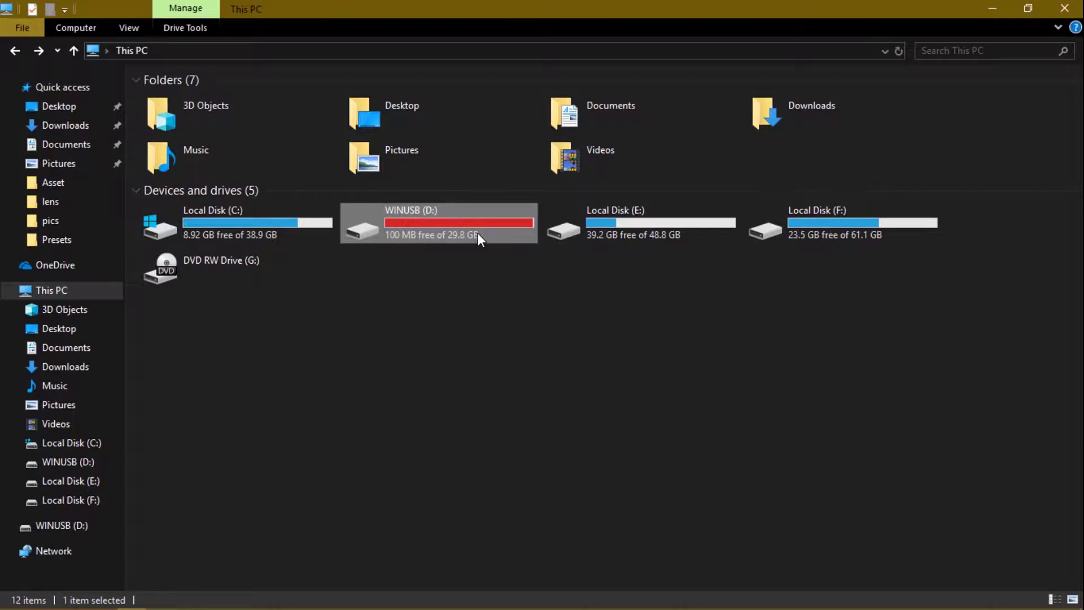
pyautogui.moveTo(530, 232)
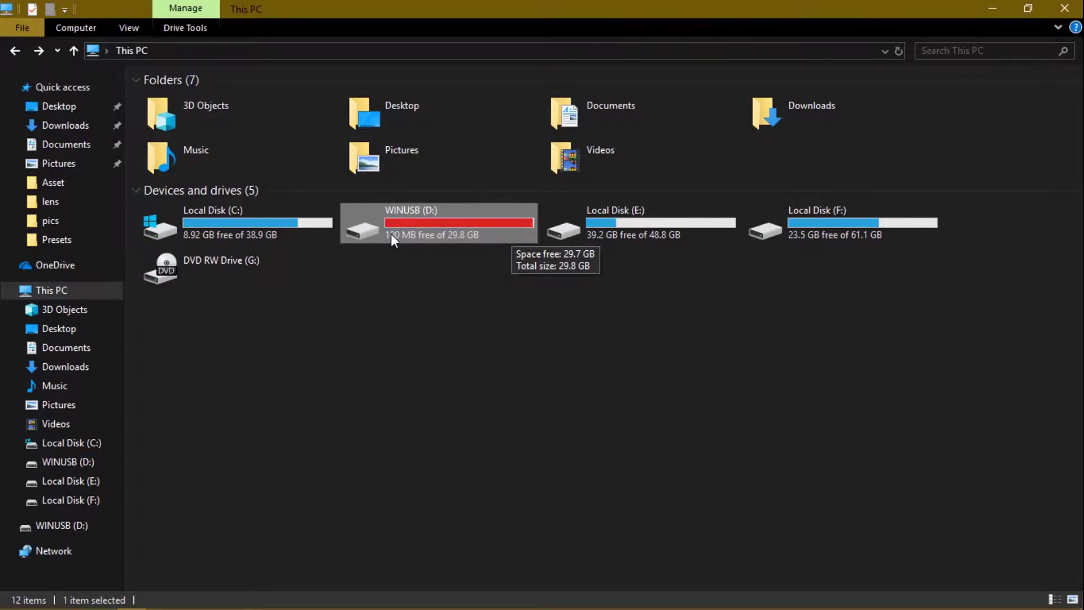
pyautogui.doubleClick(423, 224)
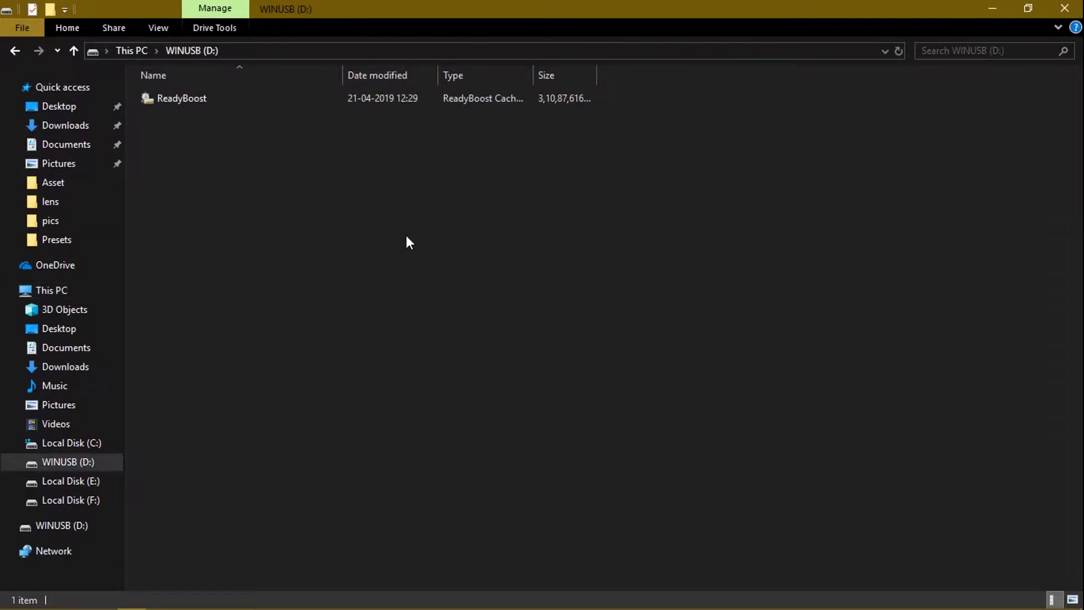
pyautogui.click(576, 105)
pyautogui.click(489, 225)
pyautogui.hotkey('alt', 'Left')
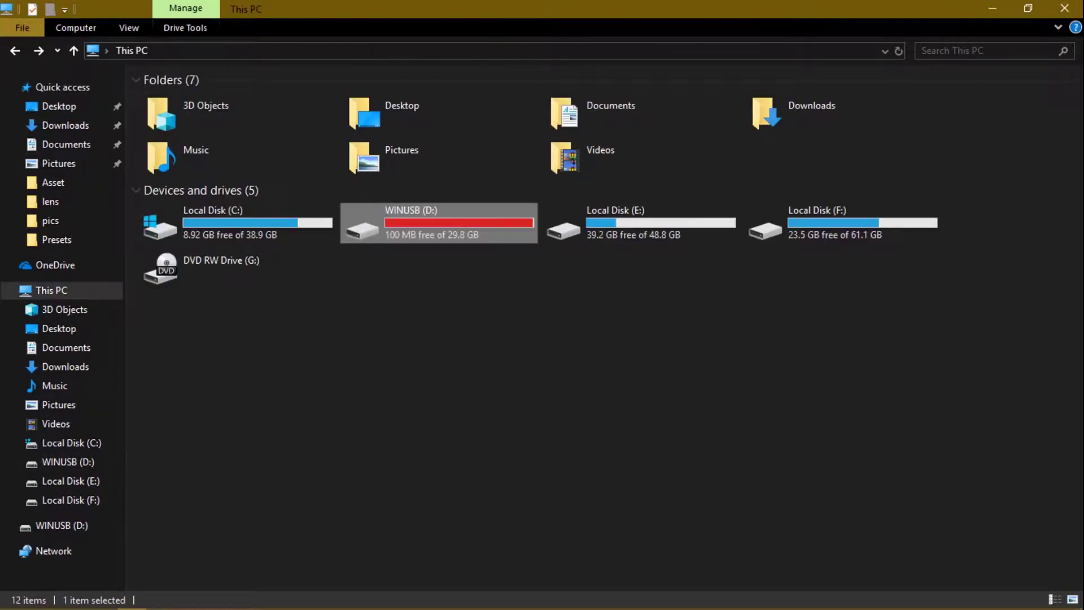
pyautogui.click(1029, 9)
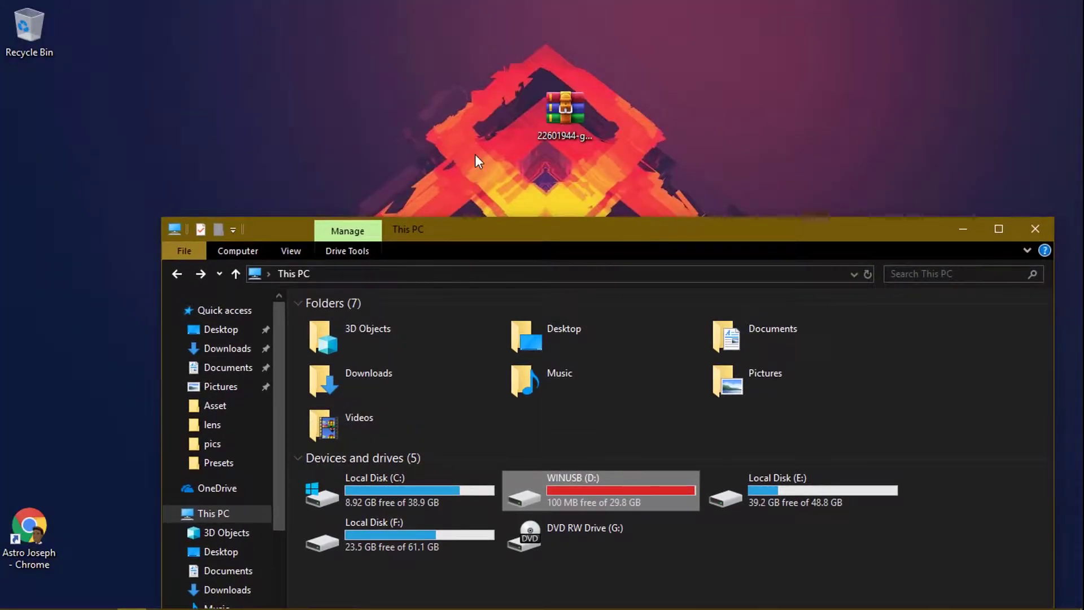
pyautogui.rightClick(475, 154)
pyautogui.click(502, 202)
pyautogui.click(495, 227)
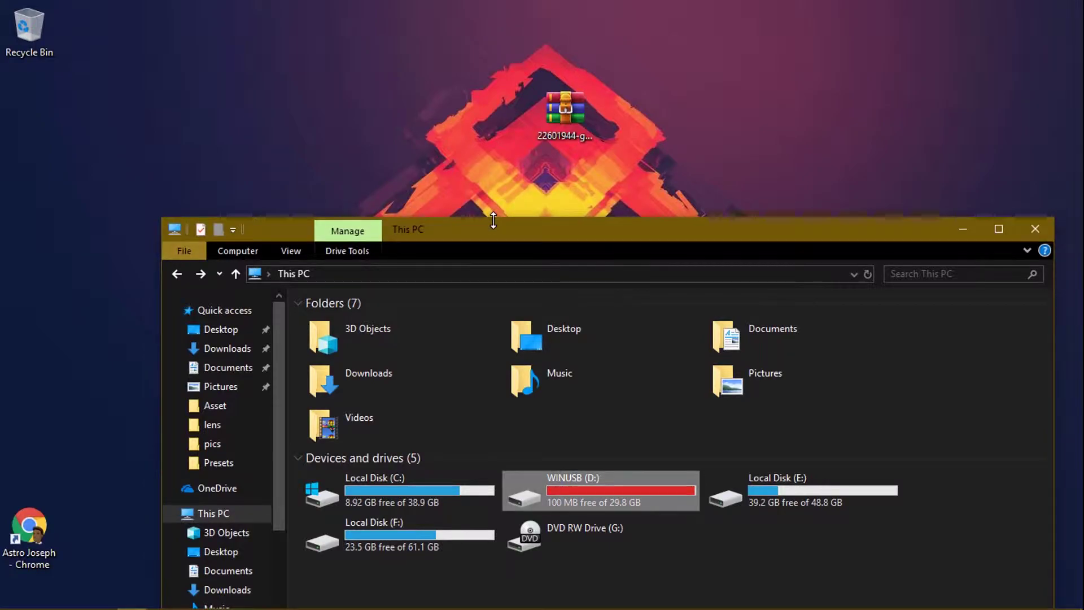
pyautogui.moveTo(494, 231); pyautogui.dragTo(489, 2)
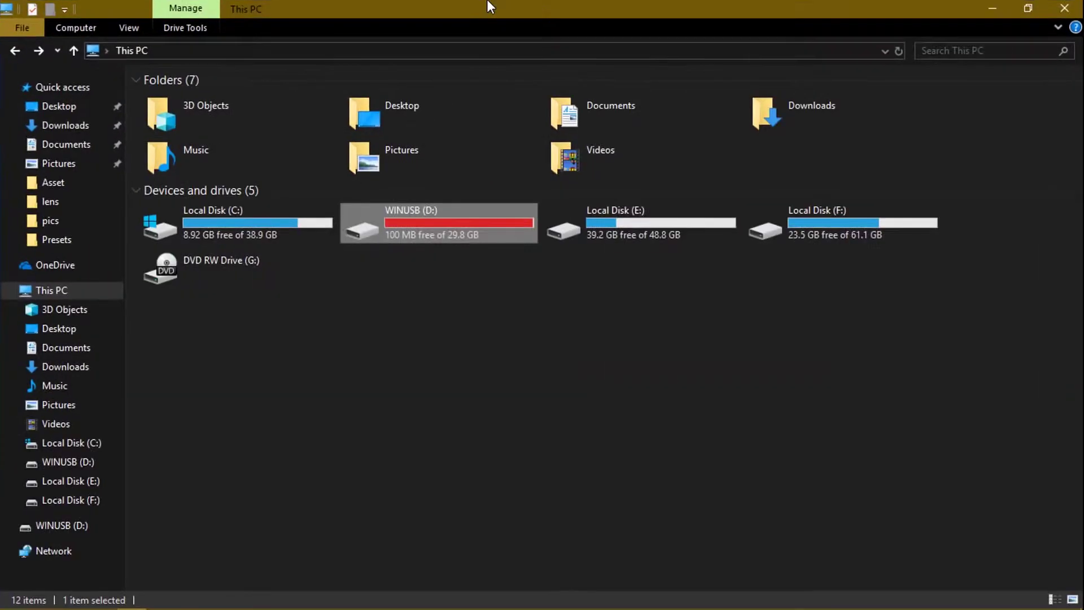
pyautogui.click(247, 346)
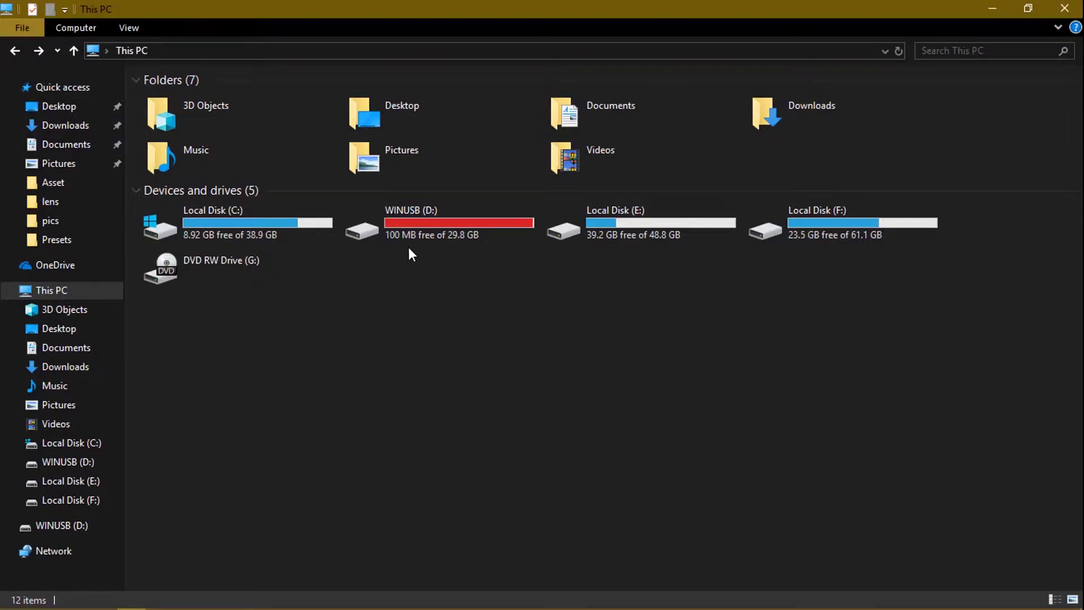
# Set WINUSB (D:) ReadyBoost to 'Do not use this device', apply it, and open the empty drive.
pyautogui.click(421, 232)
pyautogui.rightClick(421, 232)
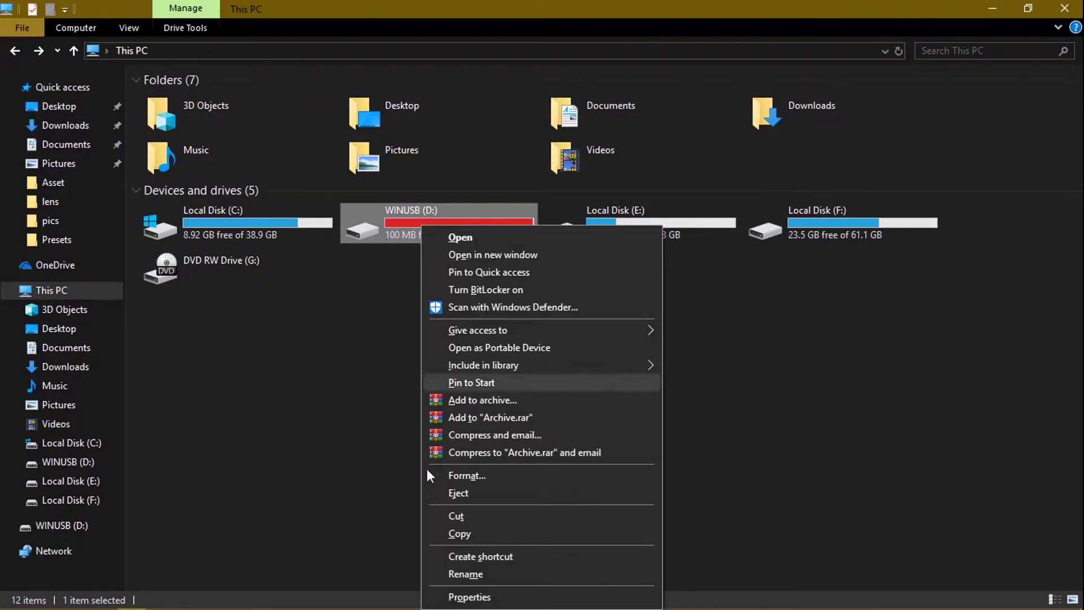
pyautogui.click(464, 591)
pyautogui.click(536, 245)
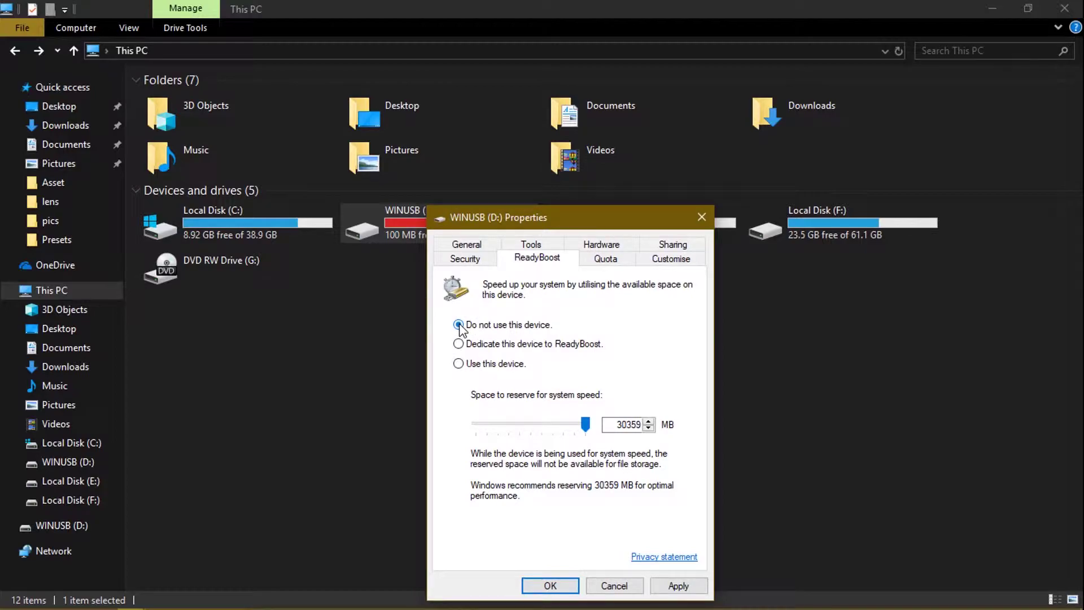
pyautogui.click(676, 587)
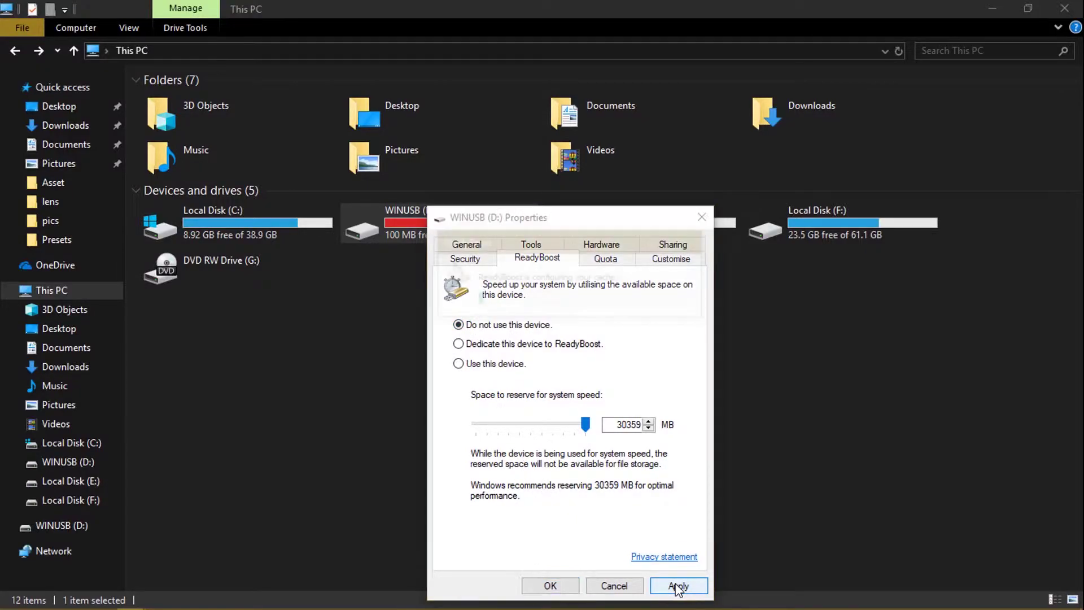
pyautogui.click(551, 586)
pyautogui.doubleClick(473, 236)
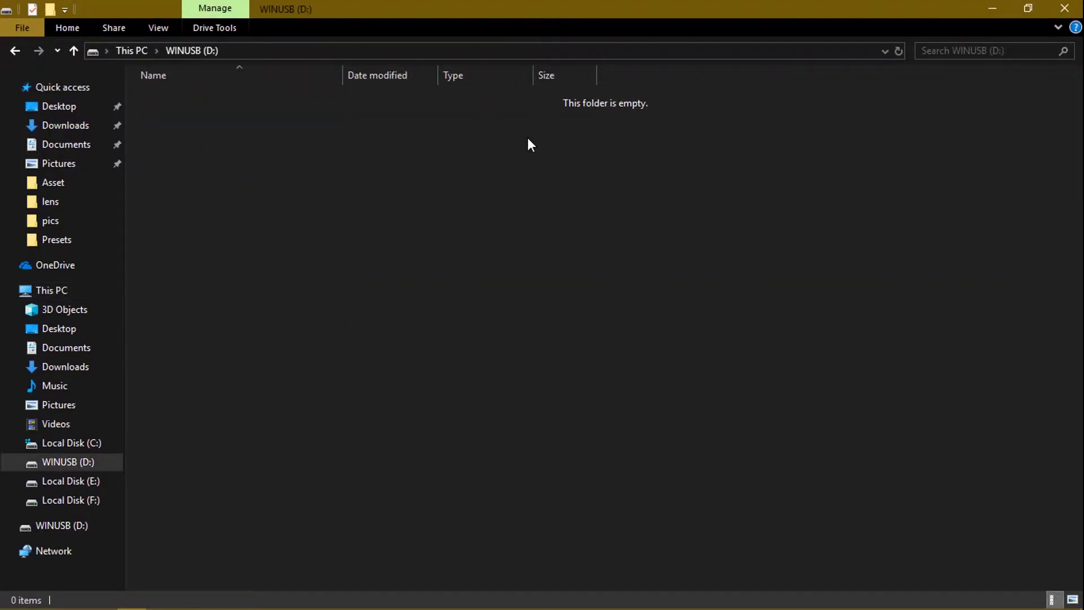
# Return to This PC, clear the drive selection, and close the Explorer window.
pyautogui.hotkey('alt', 'Left')
pyautogui.click(505, 268)
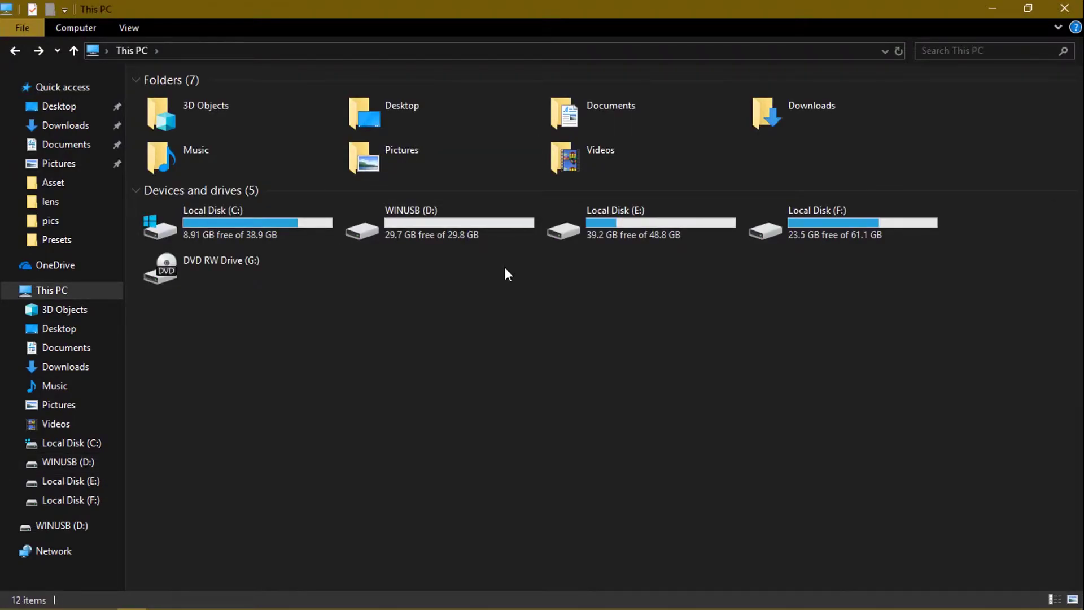
pyautogui.click(1064, 9)
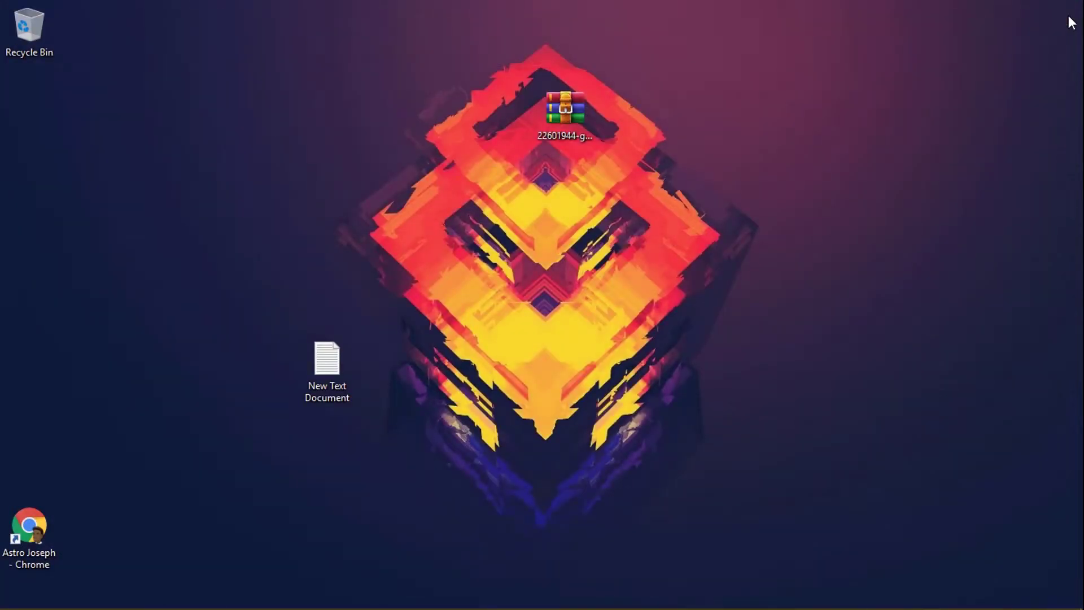